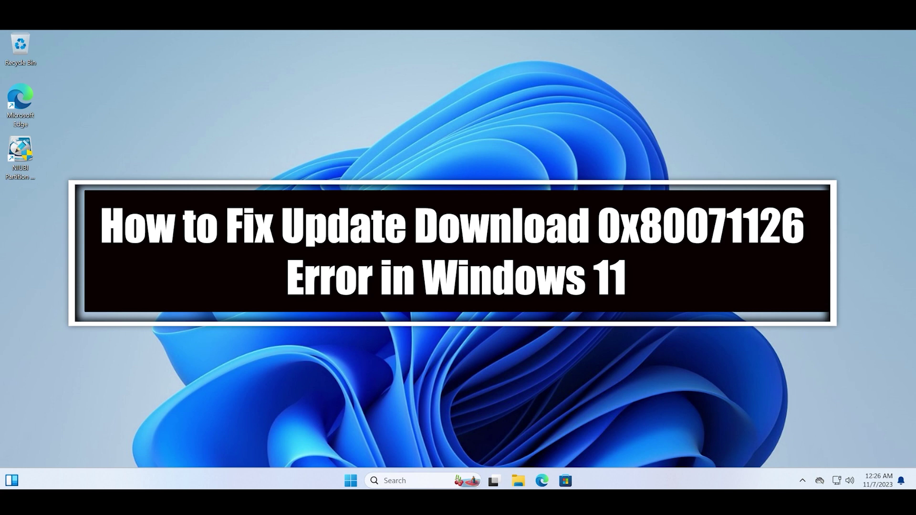
# - Check the failed KB5031455 update on Windows Update, then minimize Settings and reopen Start
pyautogui.click(351, 475)
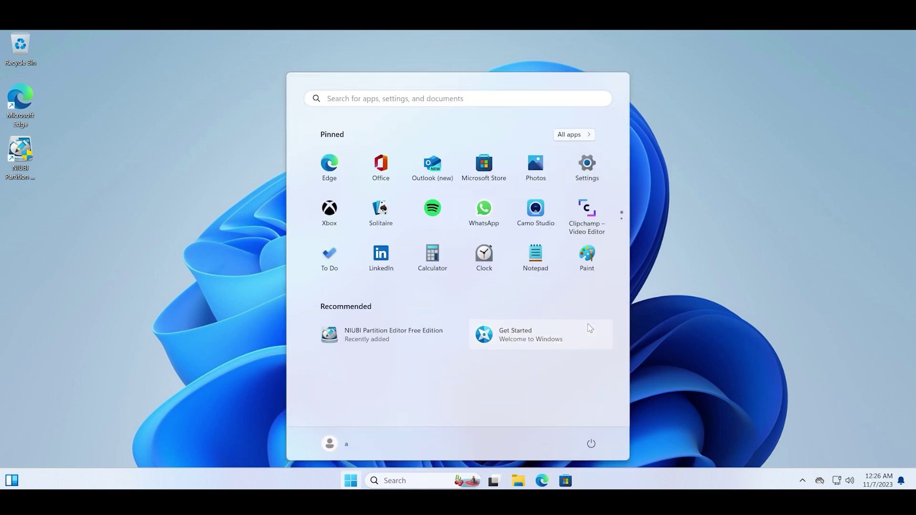
pyautogui.click(605, 184)
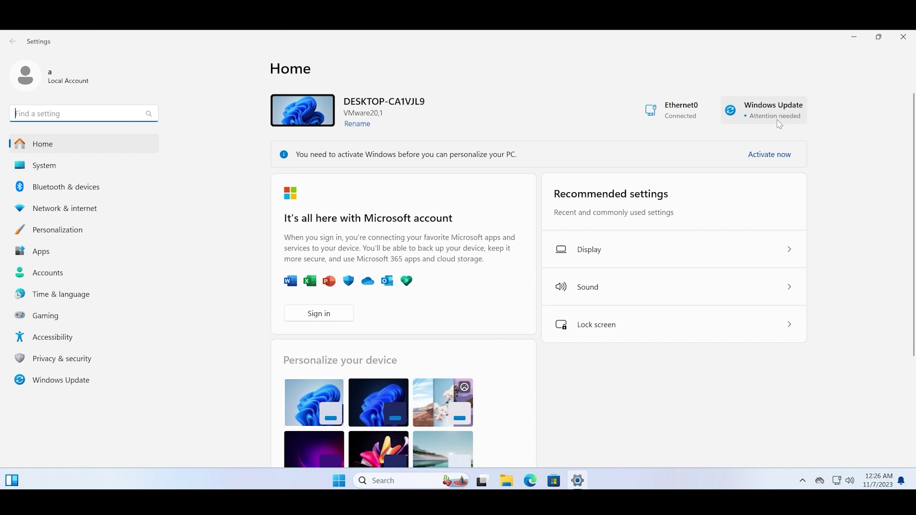
pyautogui.click(779, 125)
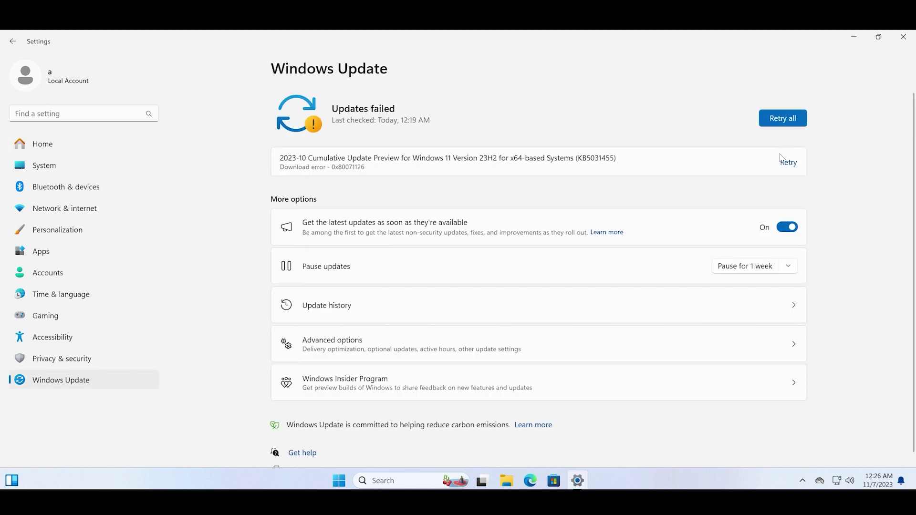
pyautogui.click(850, 40)
pyautogui.click(338, 480)
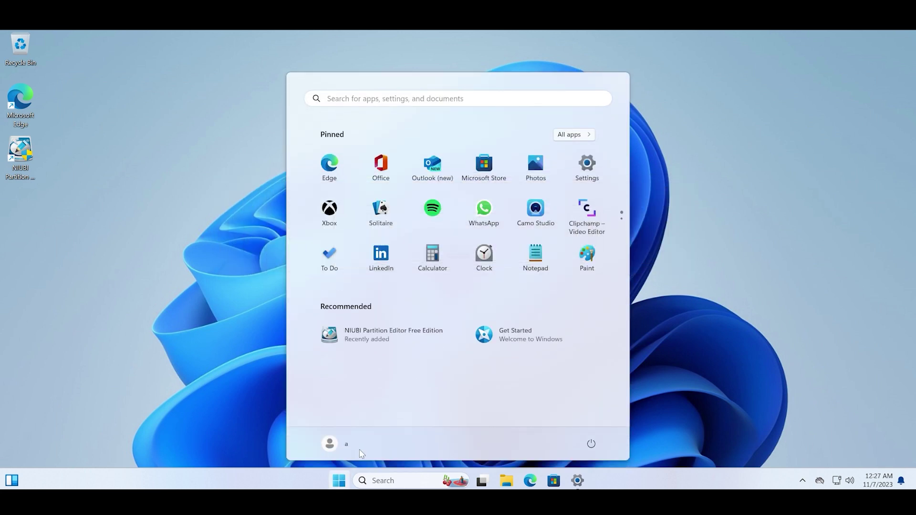
# - Launch Disk Cleanup for drive C: and tick every file category, including Delivery Optimization and Temporary files
pyautogui.write('di')
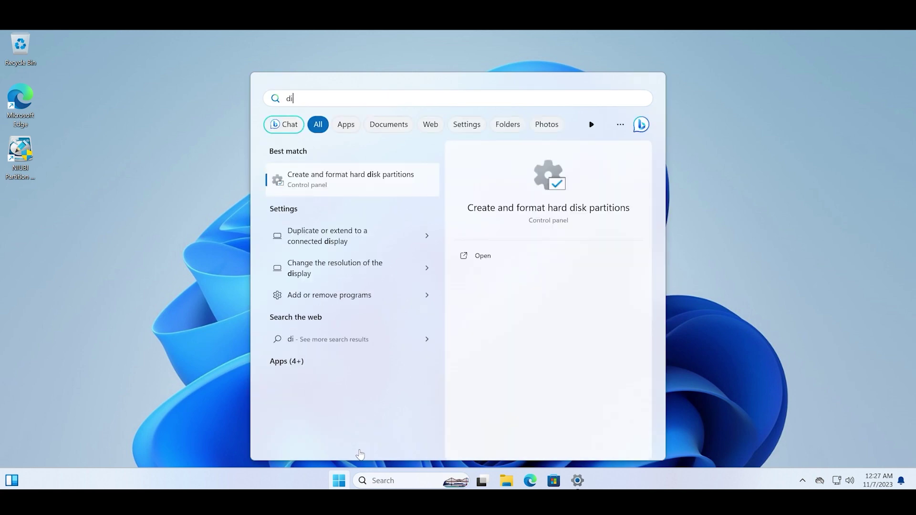
pyautogui.write('skc')
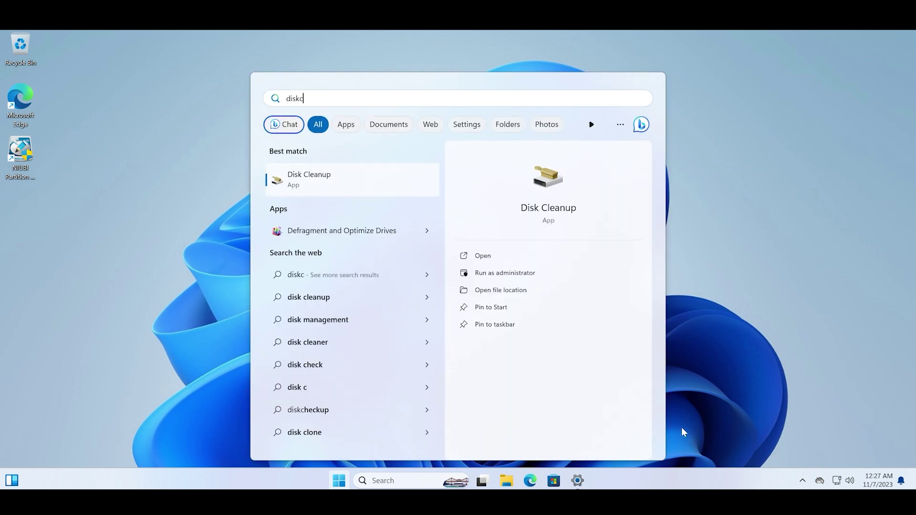
pyautogui.click(586, 276)
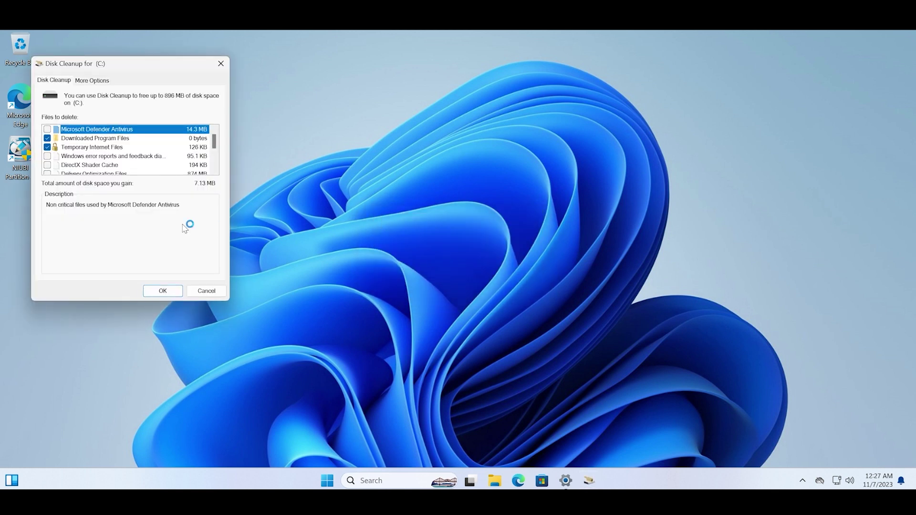
pyautogui.moveTo(131, 75); pyautogui.dragTo(438, 135)
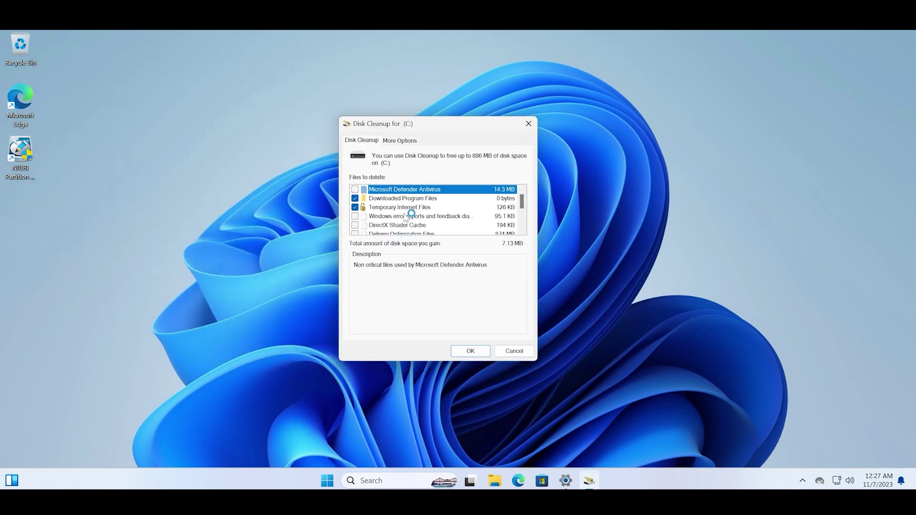
pyautogui.click(355, 190)
pyautogui.click(355, 232)
pyautogui.scroll(-2, 365, 229)
pyautogui.click(355, 199)
pyautogui.click(355, 207)
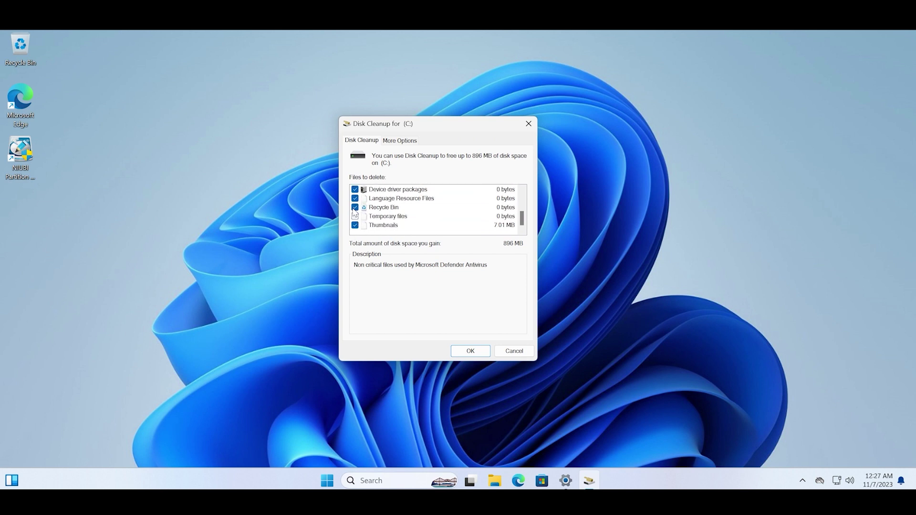
pyautogui.click(355, 216)
# - Delete the checked files, about 896 MB, and confirm permanent deletion
pyautogui.moveTo(521, 219); pyautogui.dragTo(523, 200)
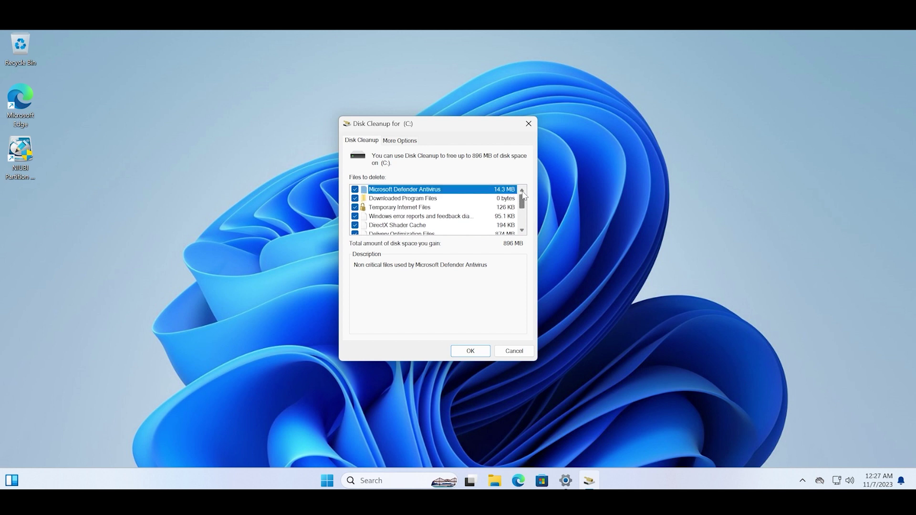
pyautogui.click(471, 350)
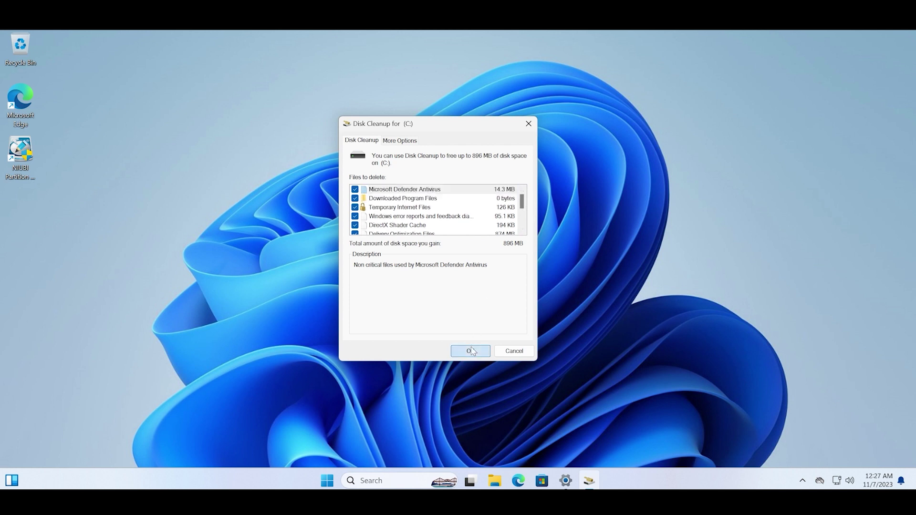
pyautogui.click(396, 140)
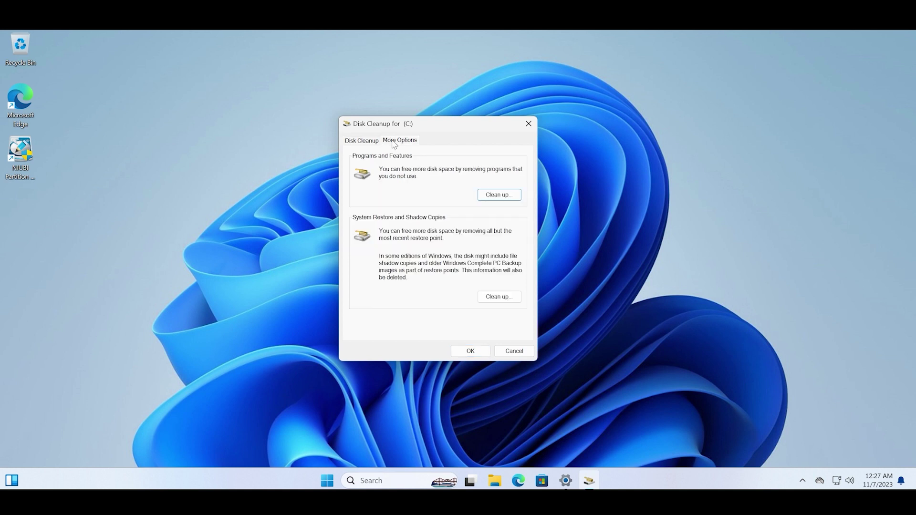
pyautogui.click(368, 141)
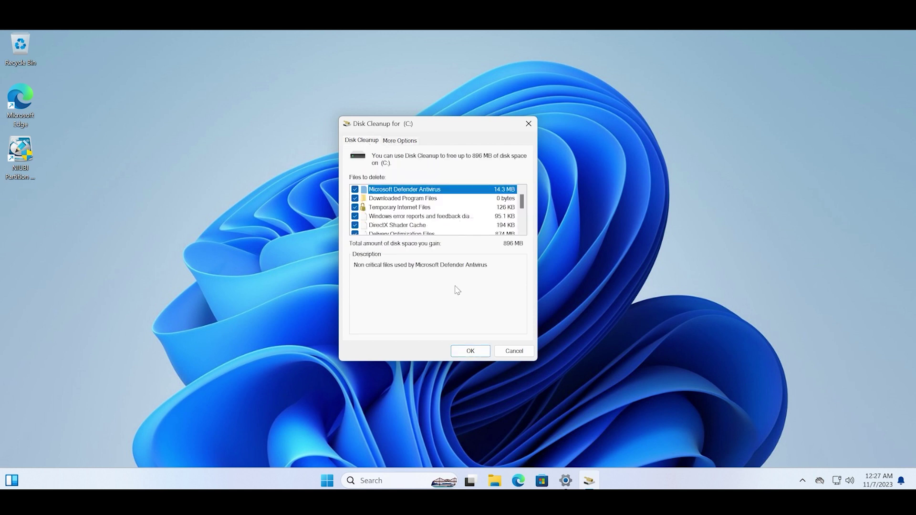
pyautogui.click(471, 350)
pyautogui.click(463, 262)
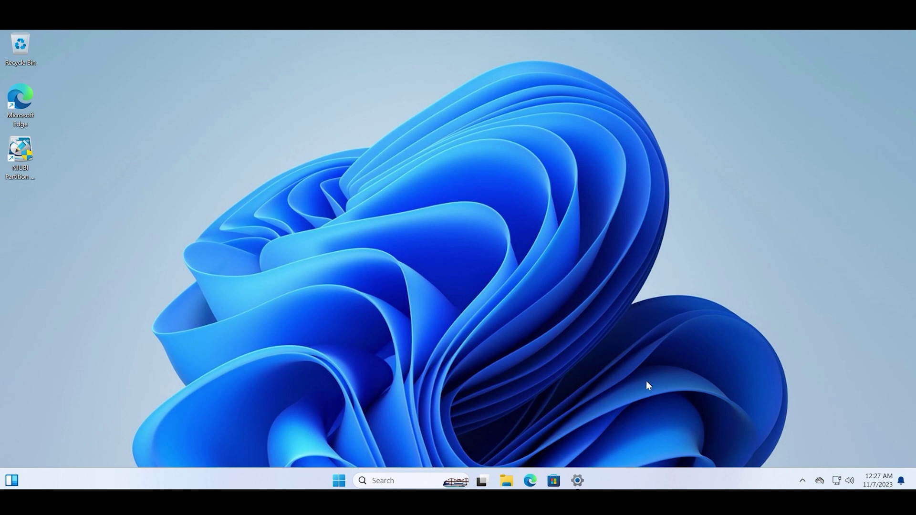
# - Retry the KB5031455 download on Windows Update and watch it fail again with 0x80071126
pyautogui.click(577, 480)
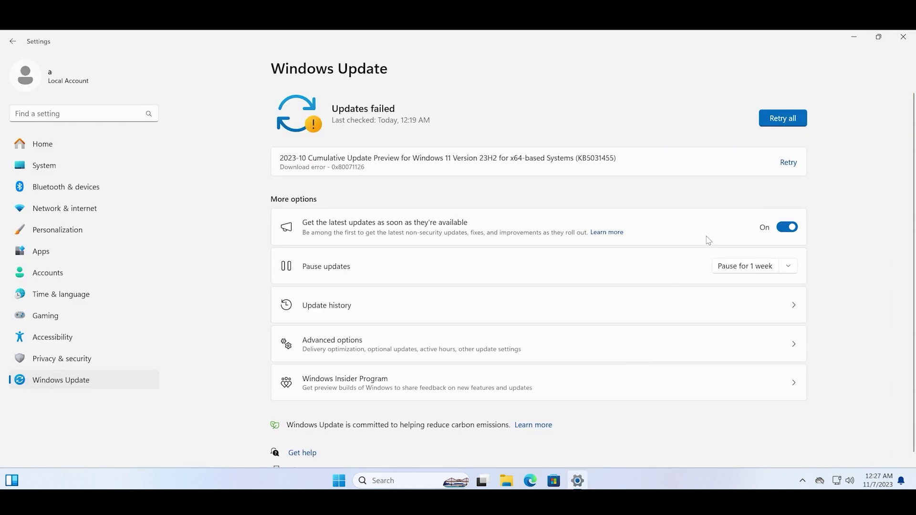
pyautogui.click(785, 163)
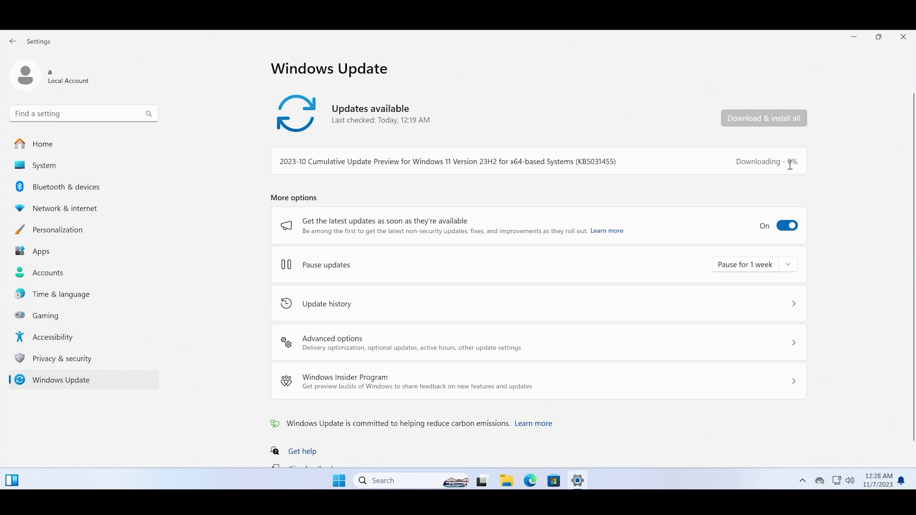
pyautogui.moveTo(786, 162); pyautogui.dragTo(798, 162)
pyautogui.doubleClick(610, 162)
pyautogui.click(610, 163)
pyautogui.doubleClick(610, 163)
pyautogui.click(609, 162)
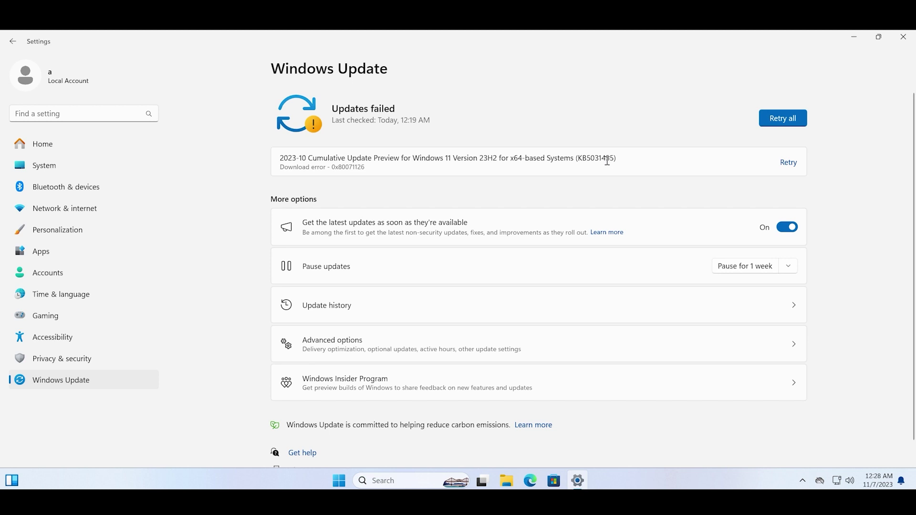
# - Close Settings and restart the PC from the Start menu's power options
pyautogui.click(903, 37)
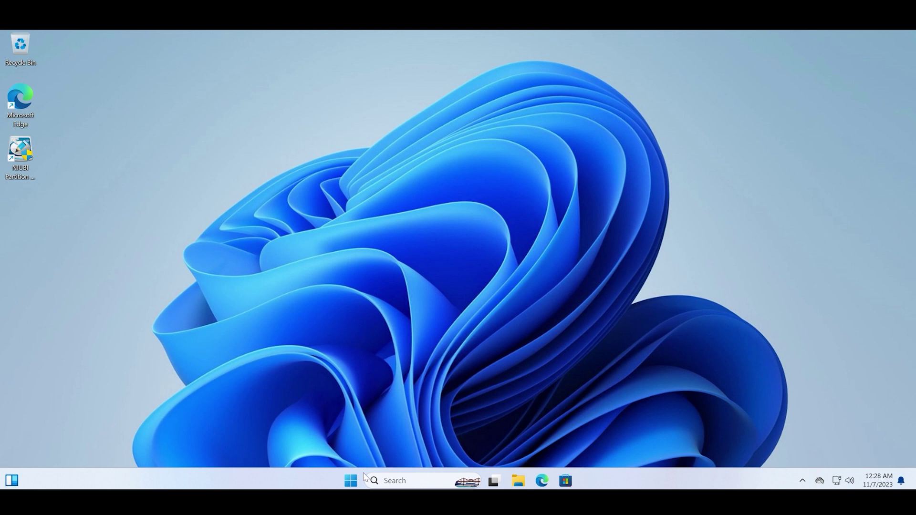
pyautogui.click(351, 480)
pyautogui.click(591, 443)
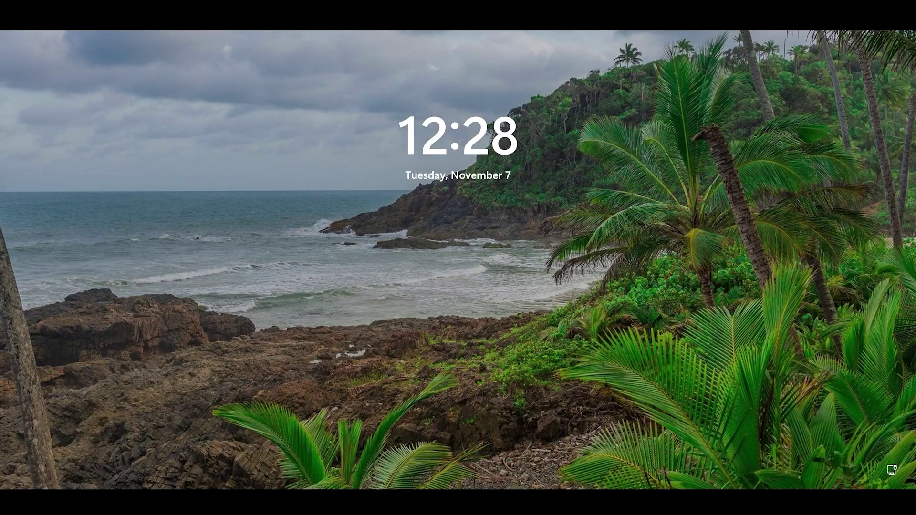
# - Pass the lock screen and sign back in with the account password
pyautogui.press('space')
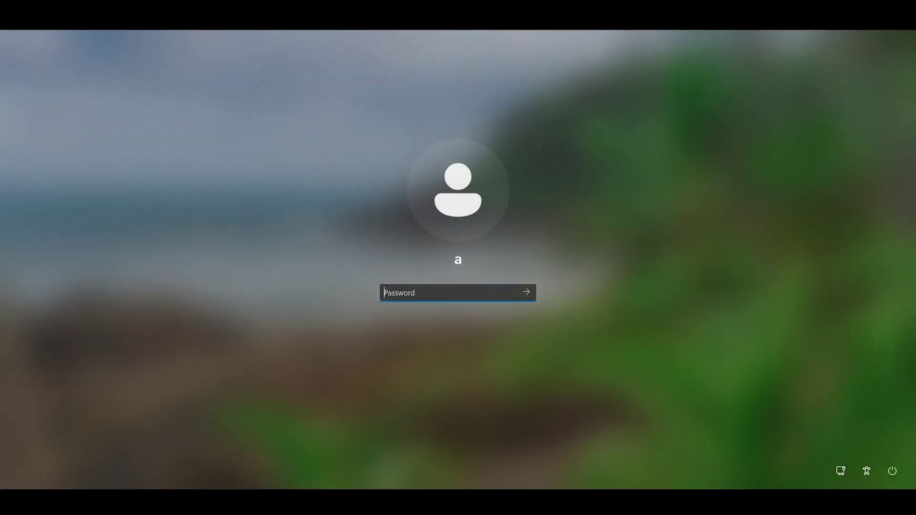
pyautogui.write('a')
pyautogui.press('Return')
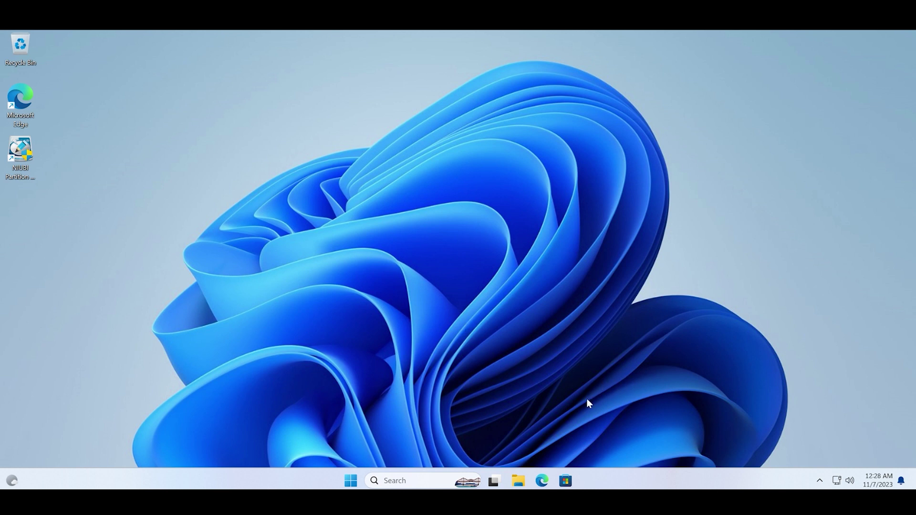
# - Retry KB5031455 from the Windows Update page so it downloads and starts installing
pyautogui.press('super')
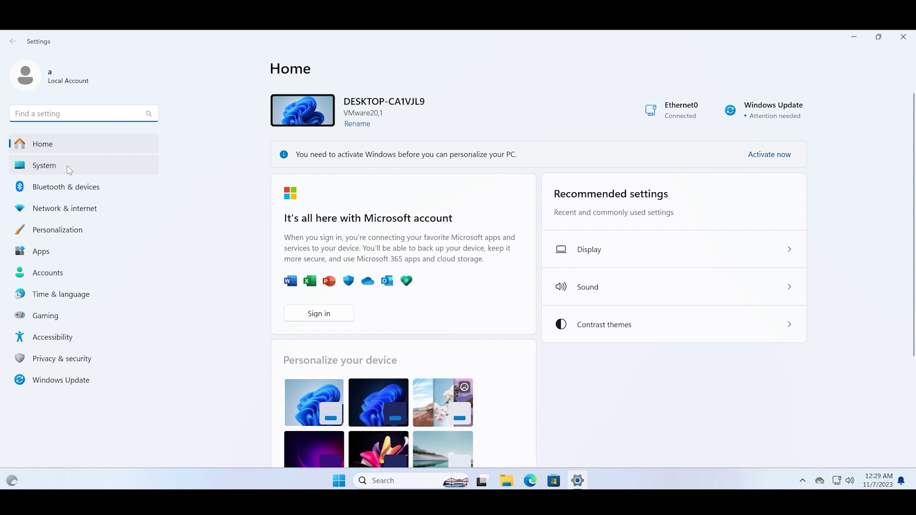
pyautogui.click(777, 110)
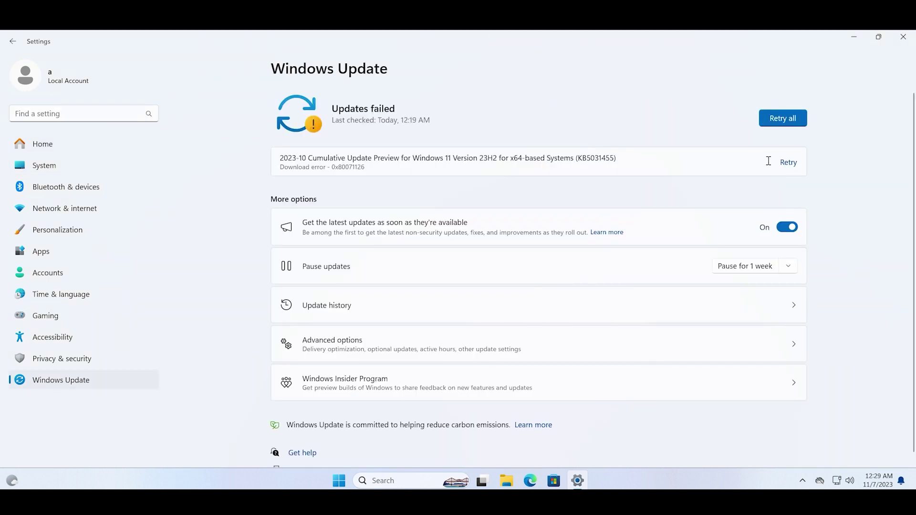
pyautogui.click(788, 162)
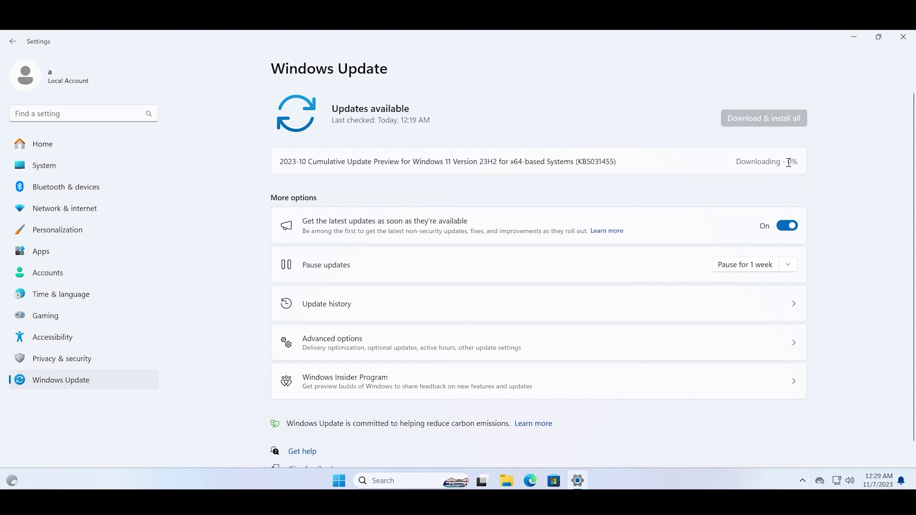